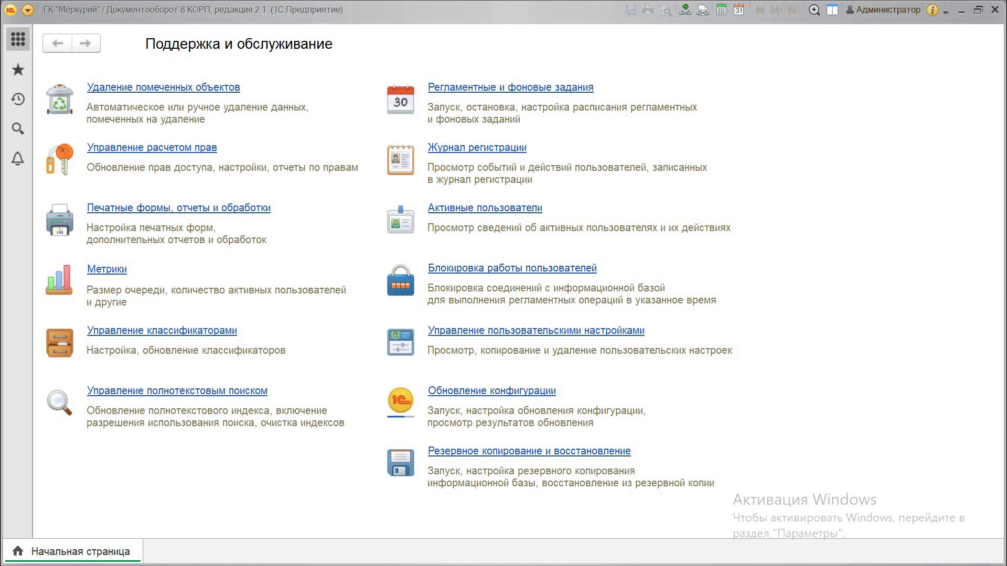
Step: Open Мой календарь from Совместная работа and show the week starting 28 January 2019
click(17, 39)
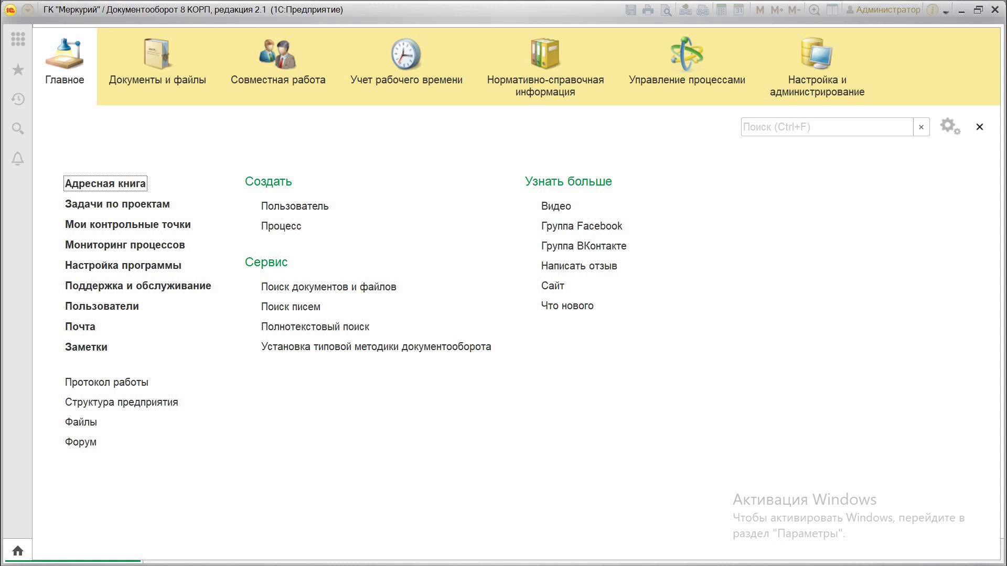
click(278, 79)
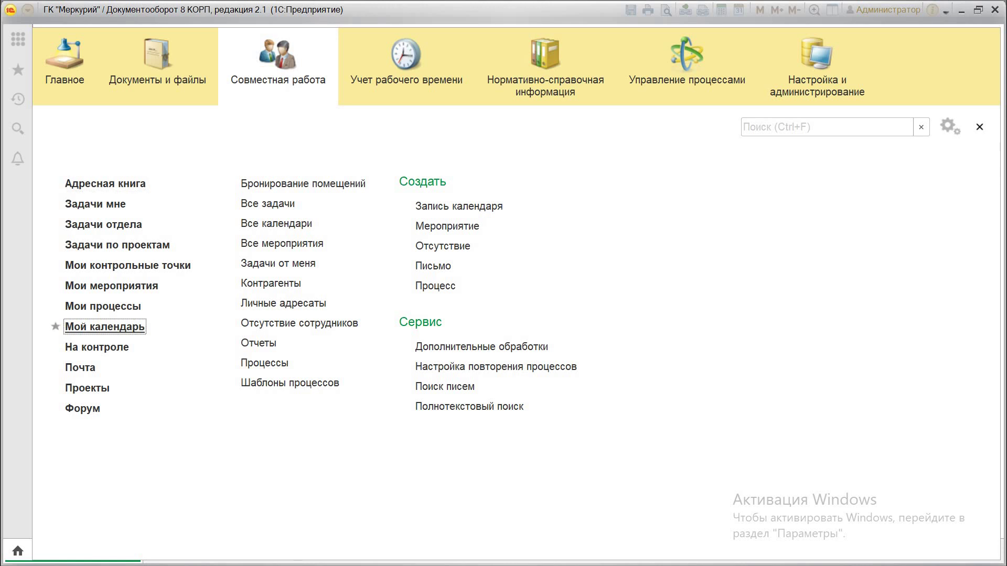
click(105, 327)
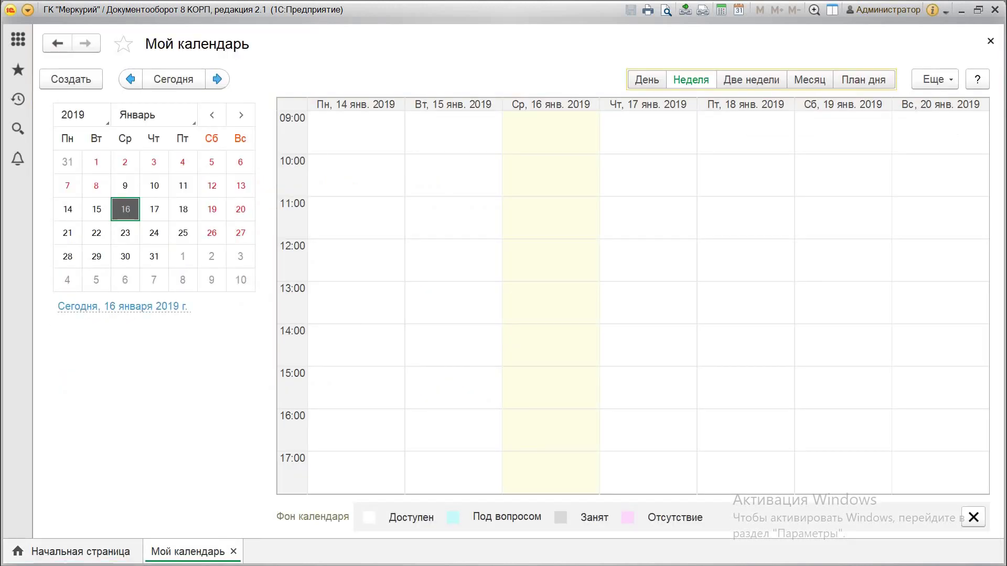
click(124, 233)
click(67, 256)
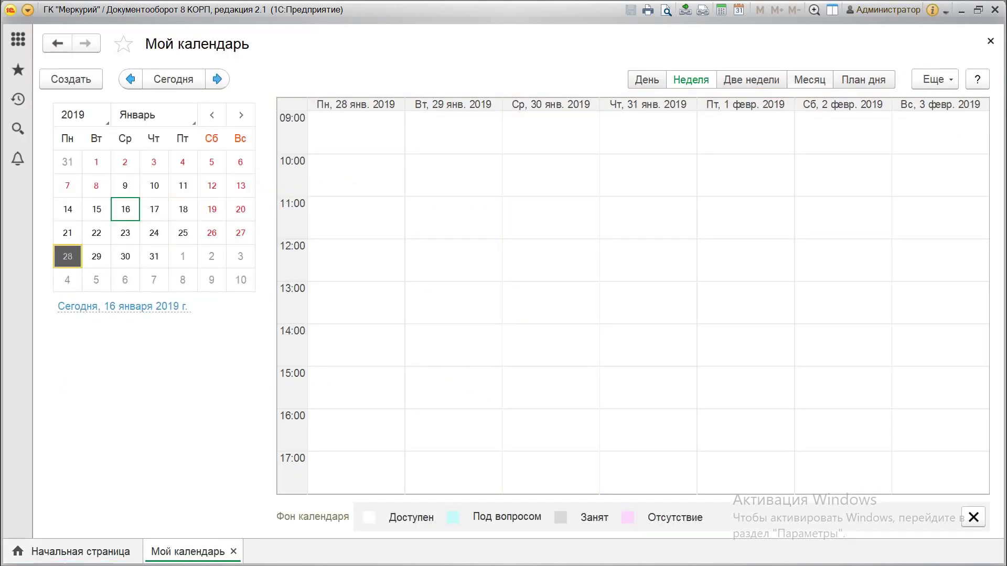
Step: Switch the calendar to the month view and show December 2018 with the 21st selected
click(810, 79)
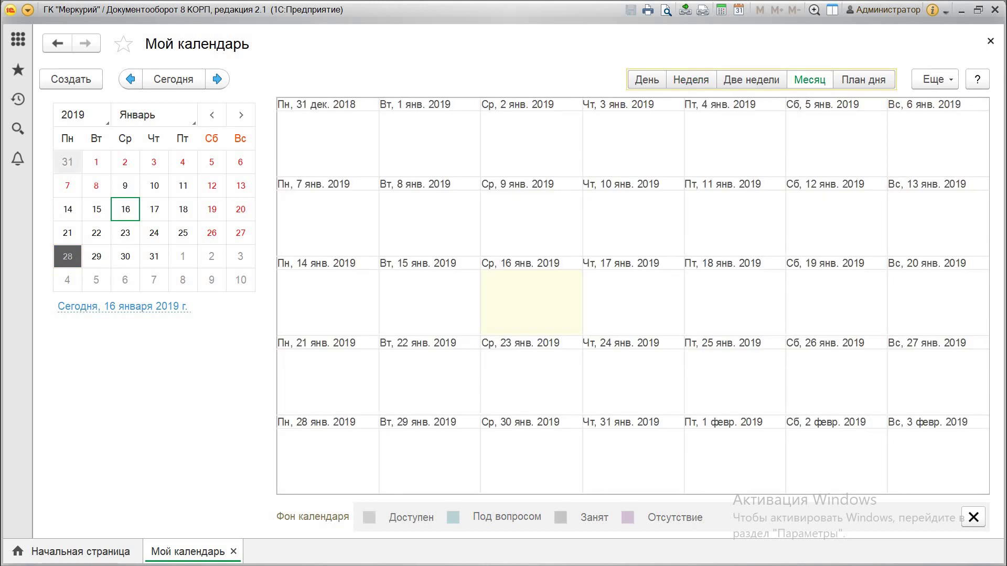
click(67, 161)
click(153, 209)
click(182, 232)
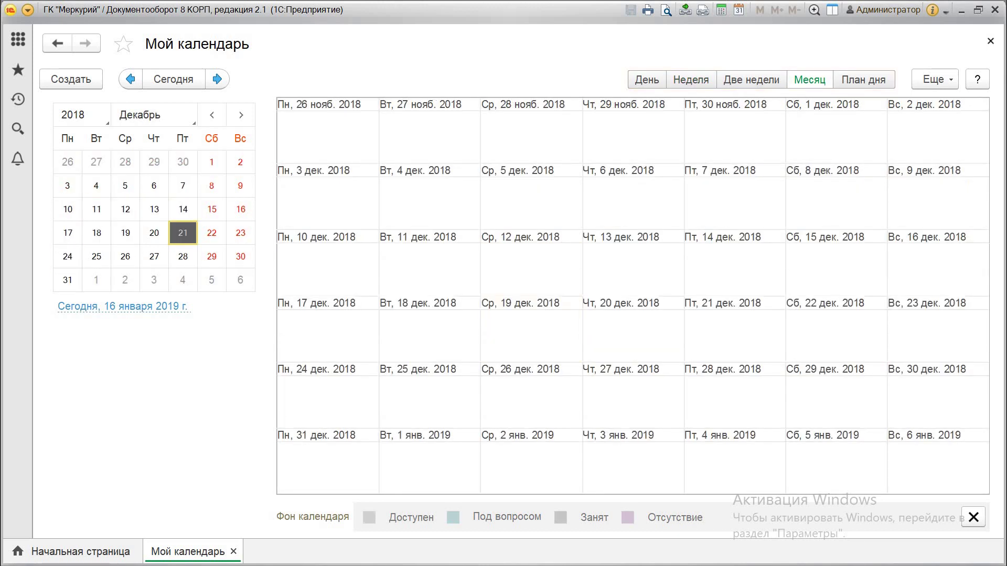
Step: View a new calendar entry form for 12 December 2018, then close it unsaved along with the calendar
double_click(531, 267)
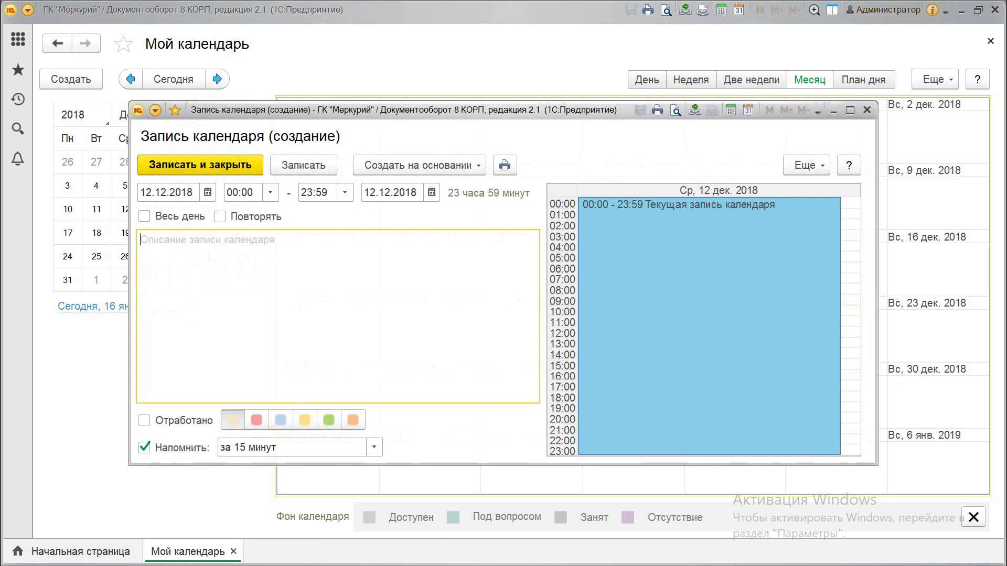
click(708, 315)
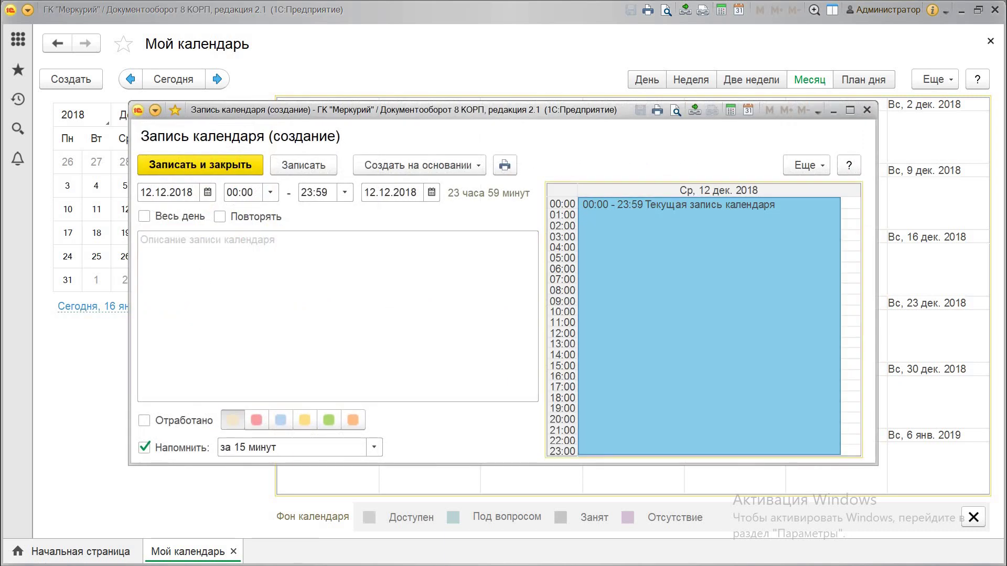
click(867, 110)
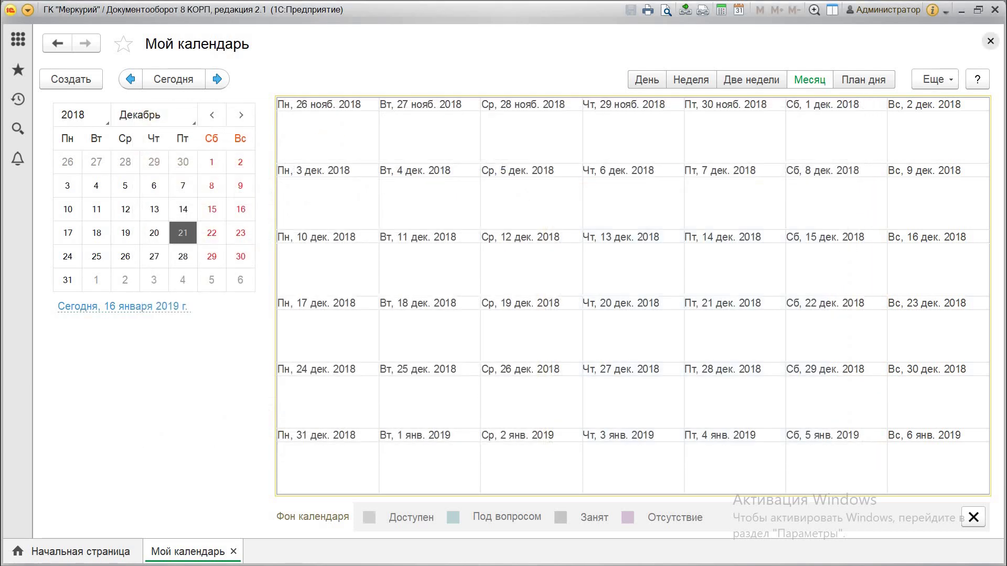
click(991, 41)
Step: Review the commands of the sections Учет рабочего времени, Нормативно-справочная информация and Управление процессами
click(18, 39)
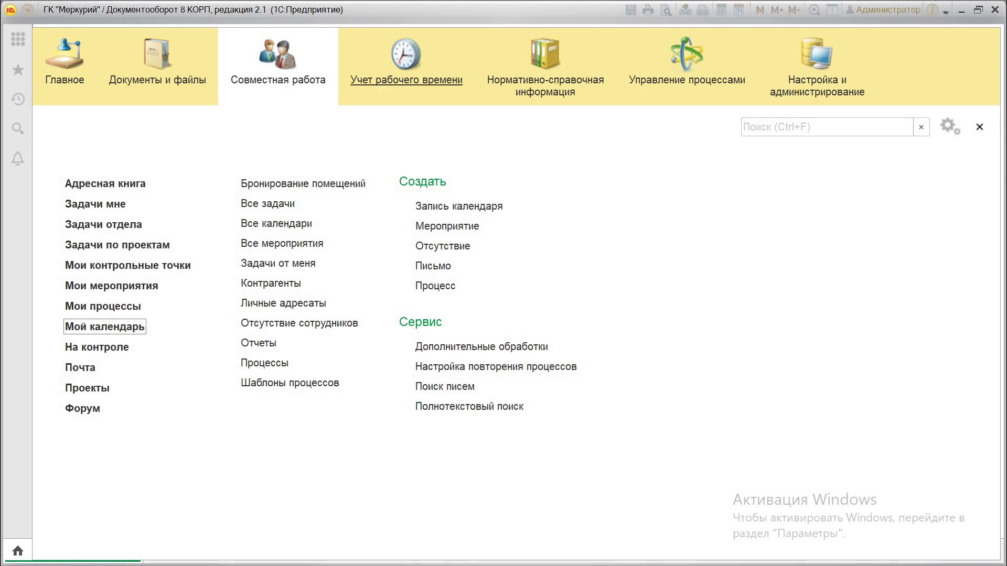
click(406, 79)
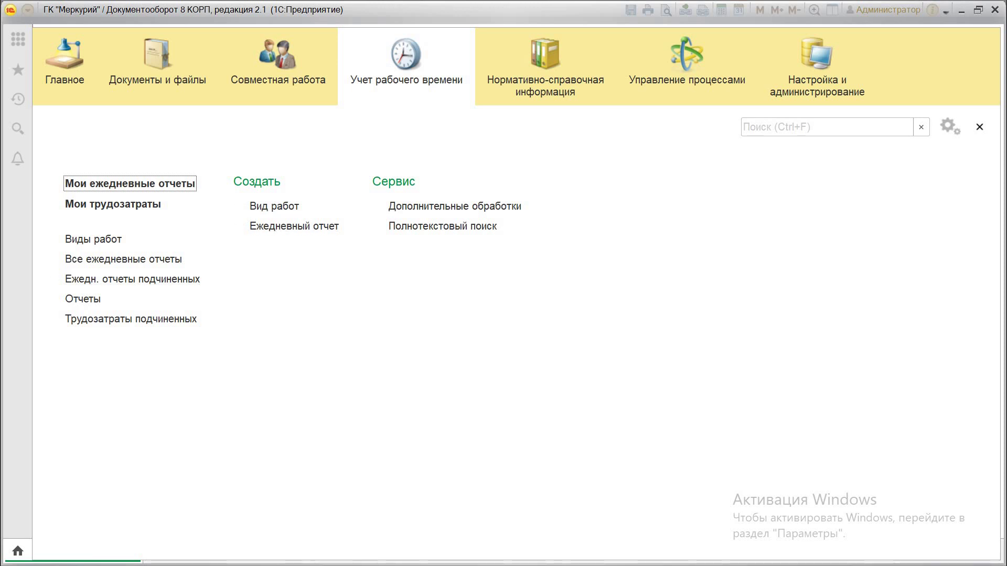
click(546, 85)
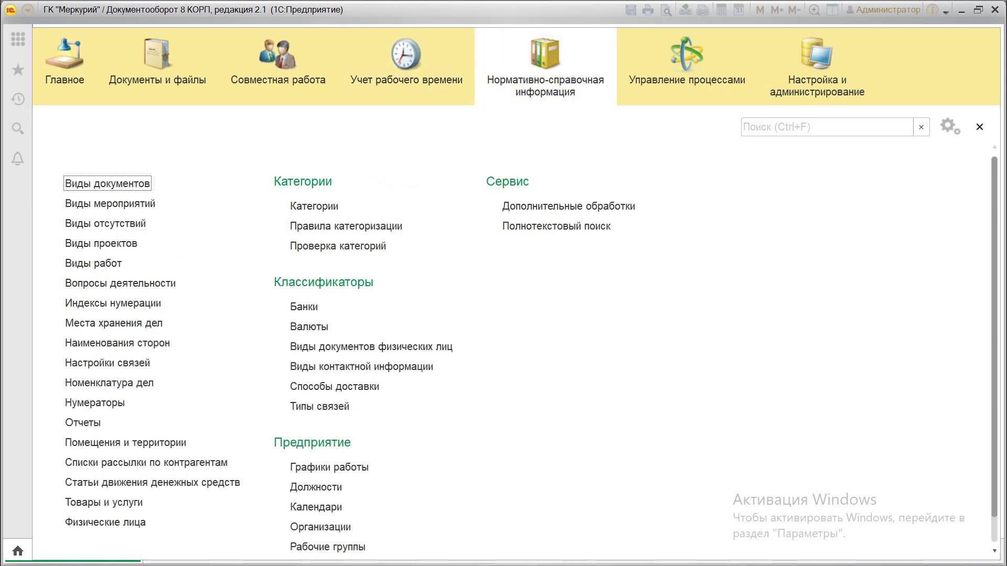
click(687, 83)
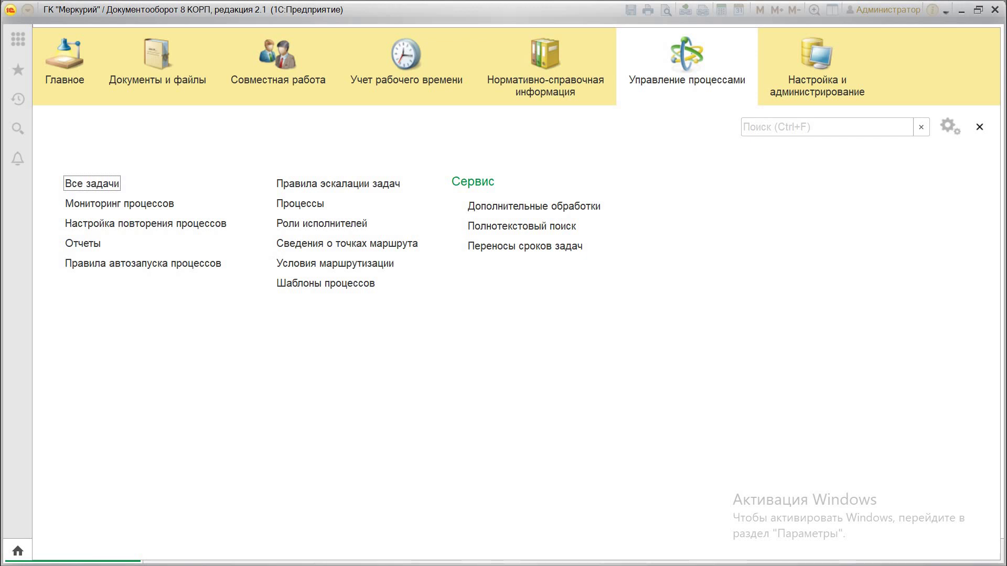
Step: Open Внутренние документы and view the properties of the Годовые отчеты folder, closing them without changes
click(157, 80)
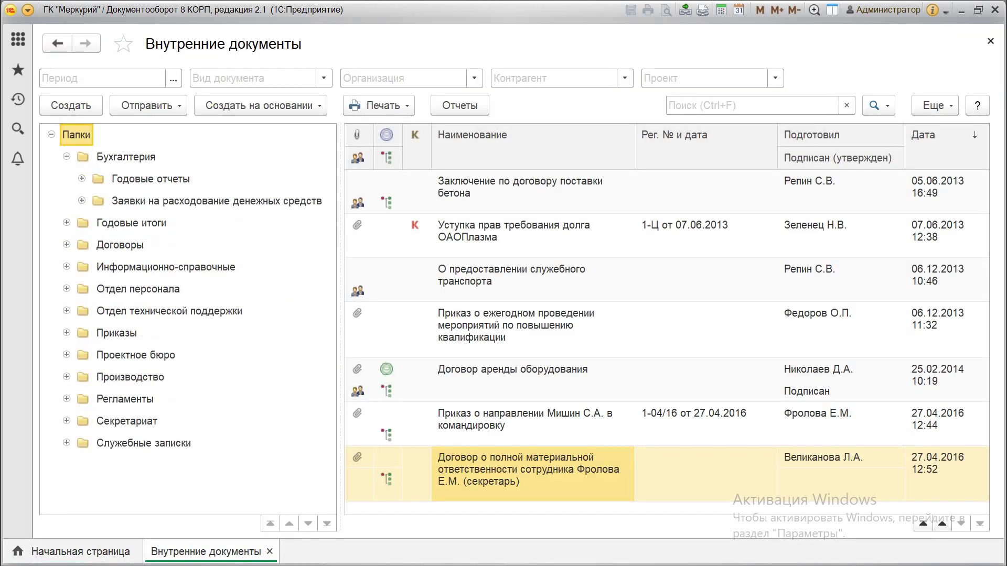
click(150, 179)
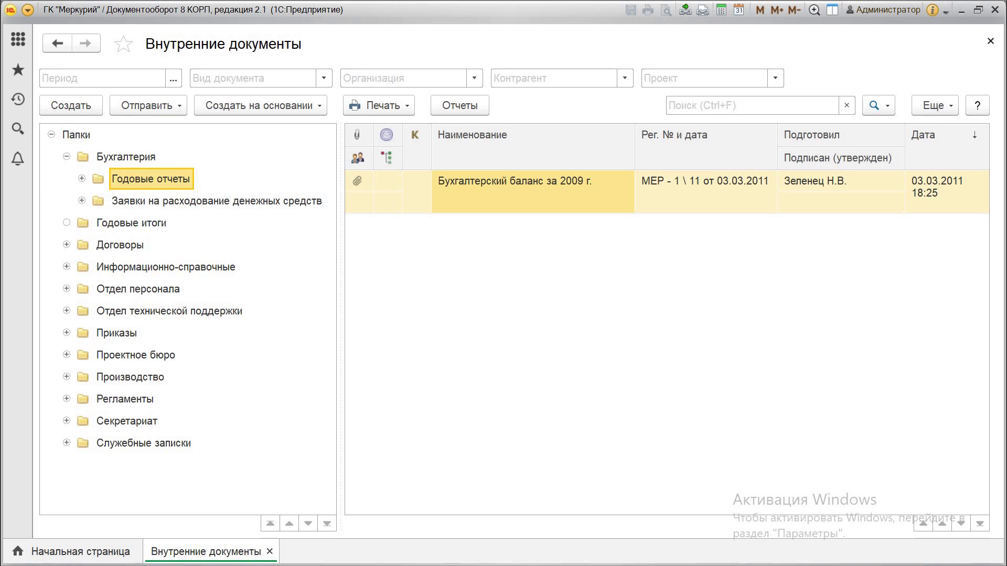
right_click(147, 179)
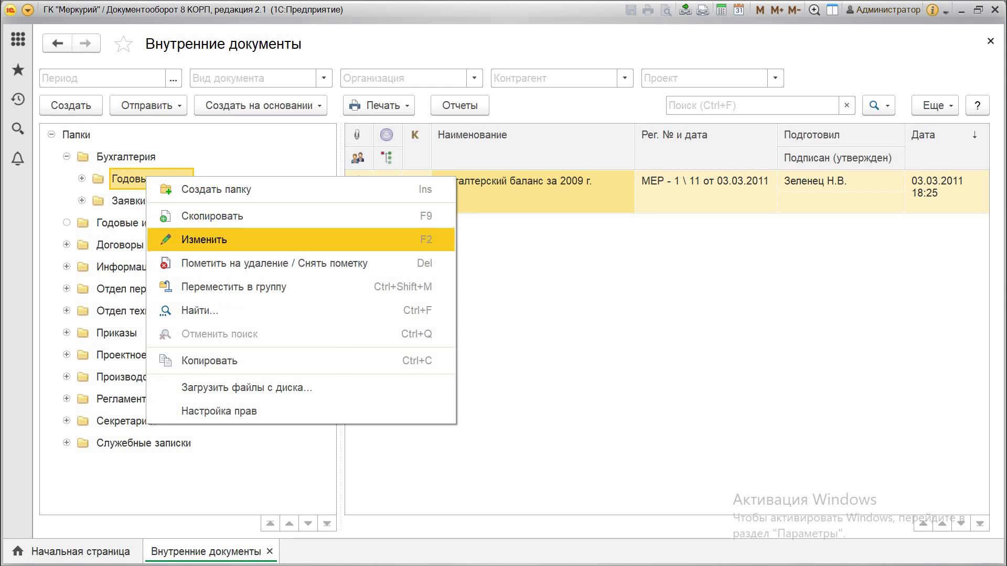
click(199, 236)
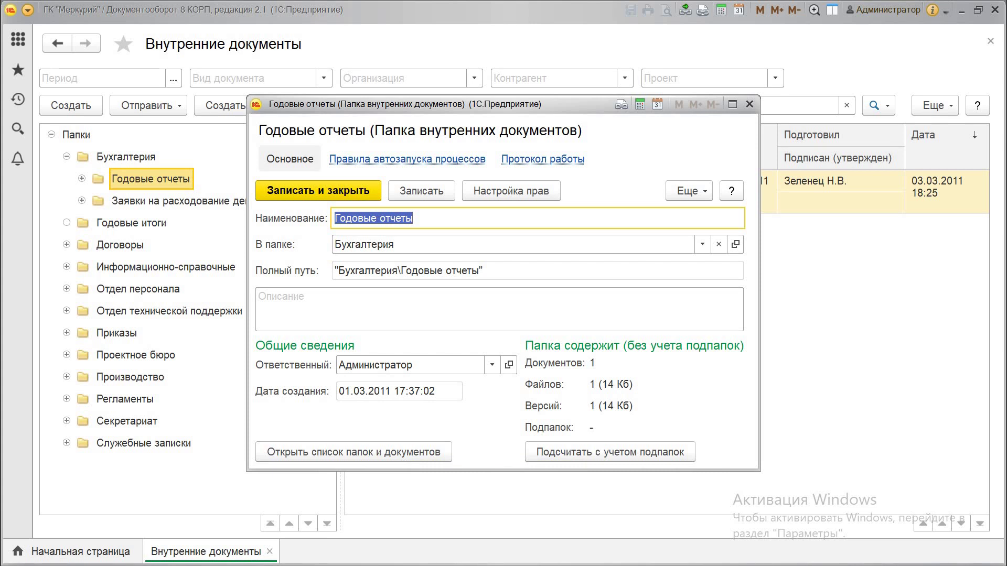
click(750, 104)
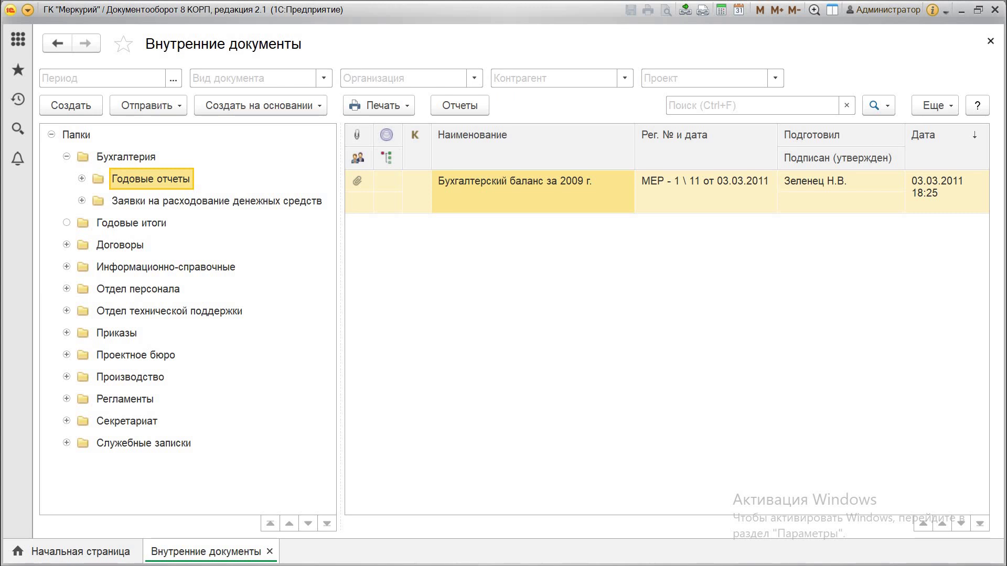
Step: Show the documents in Заявки на расходование денежных средств and view the available commands for Счет за проживание в гостинице
click(217, 201)
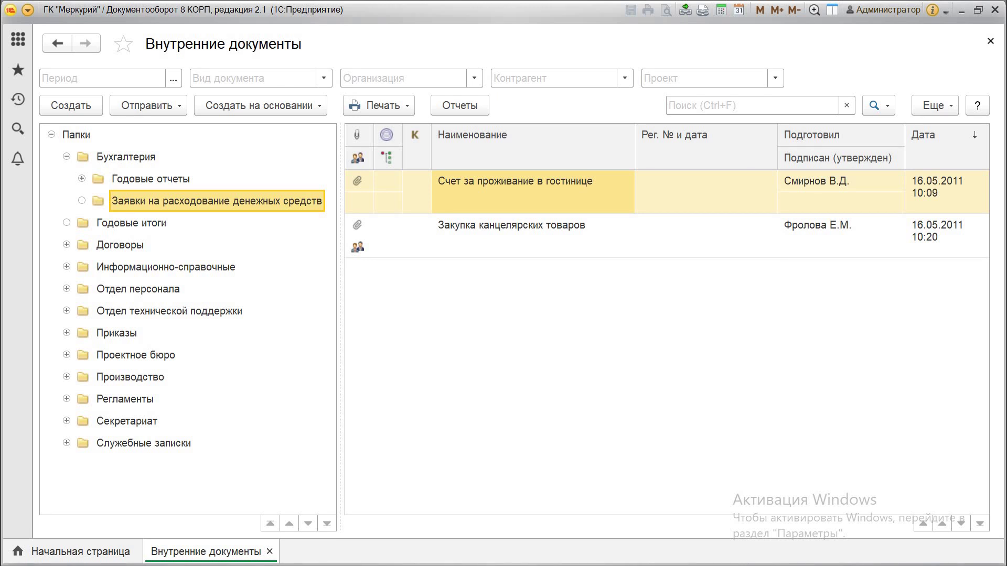
right_click(475, 173)
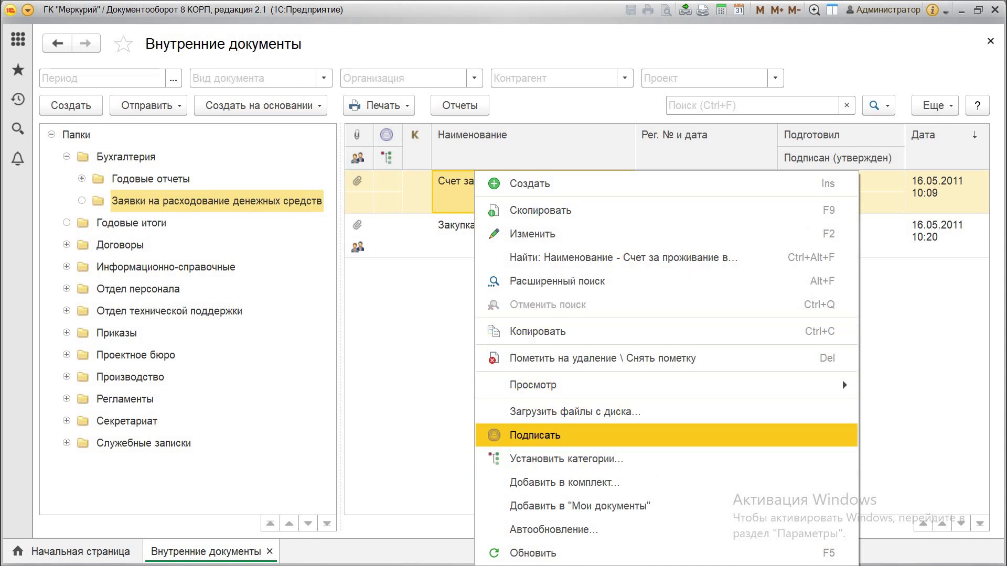
key(Return)
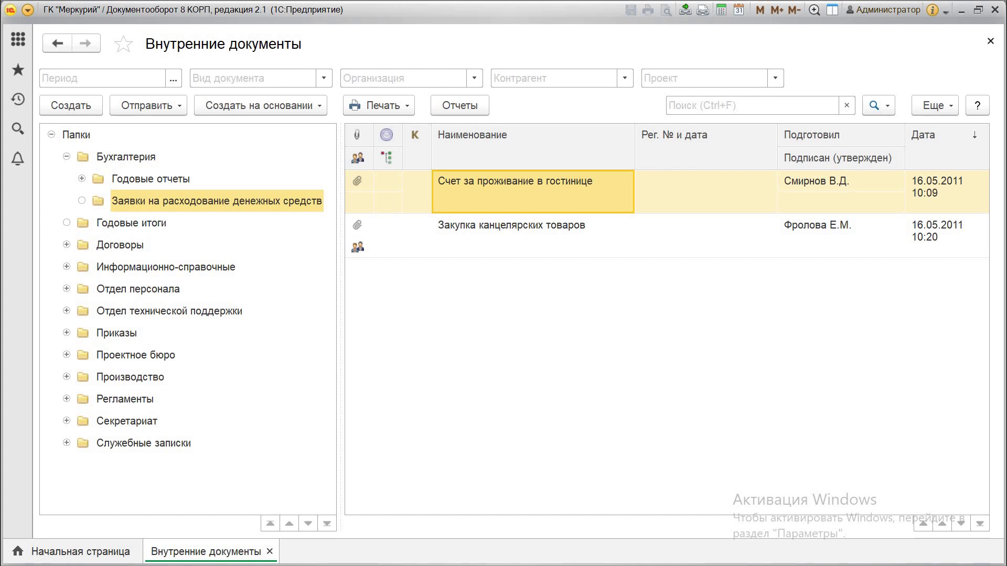
Step: Expand the folders Производство, Приказы and Договоры, and show the documents in Годовые итоги
click(67, 377)
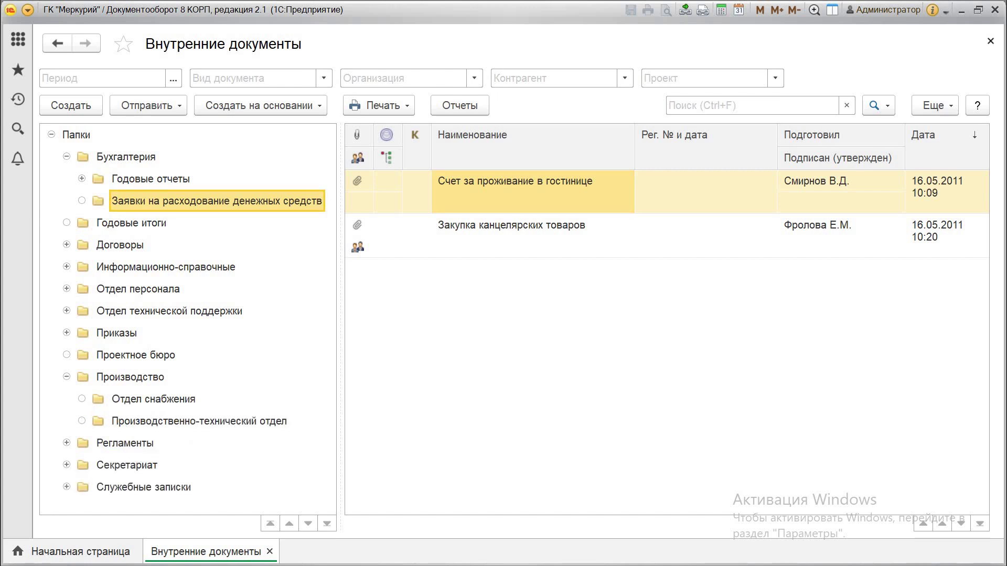
click(67, 333)
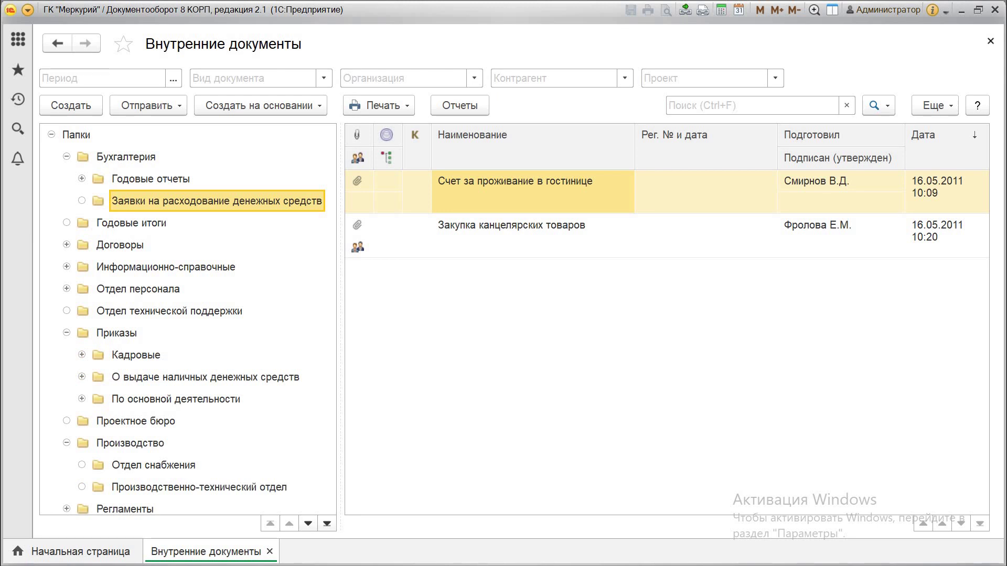
right_click(57, 316)
click(131, 223)
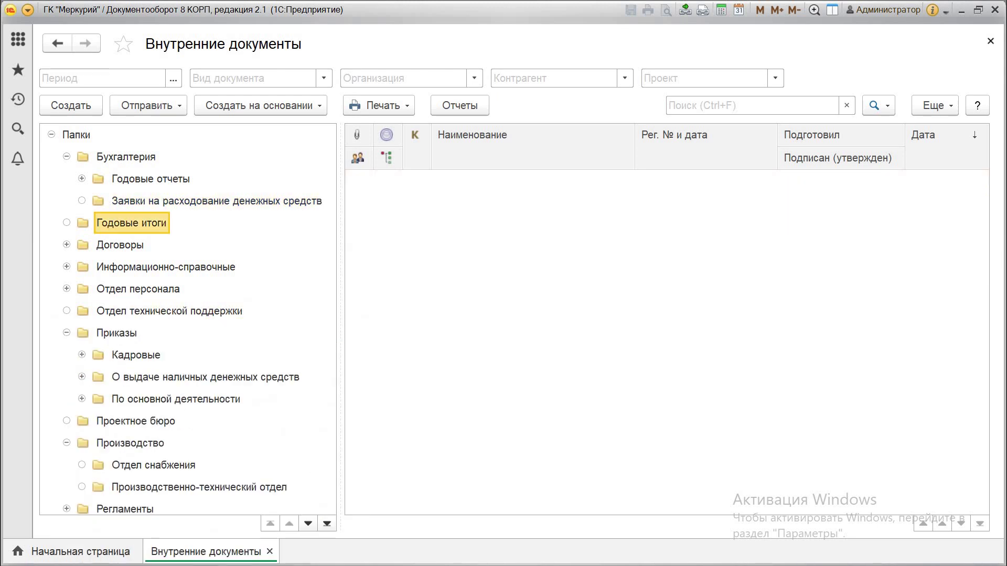
click(66, 245)
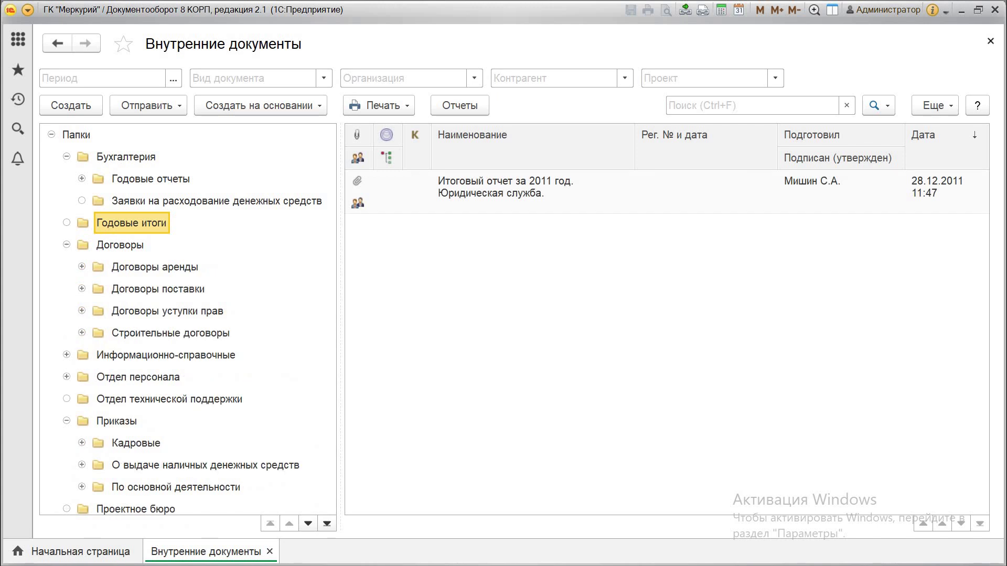
scroll(188, 315, down, 3)
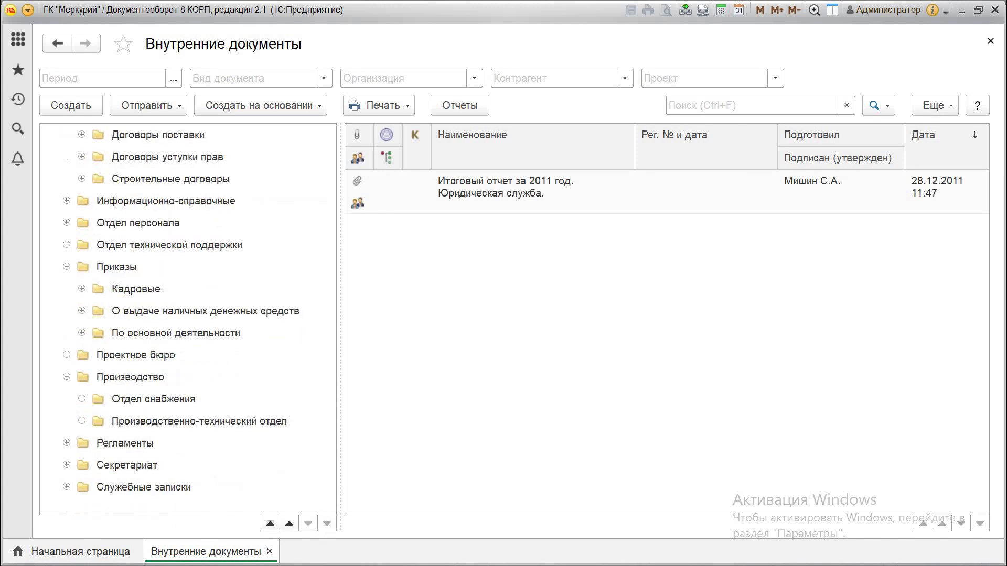
scroll(188, 315, up, 3)
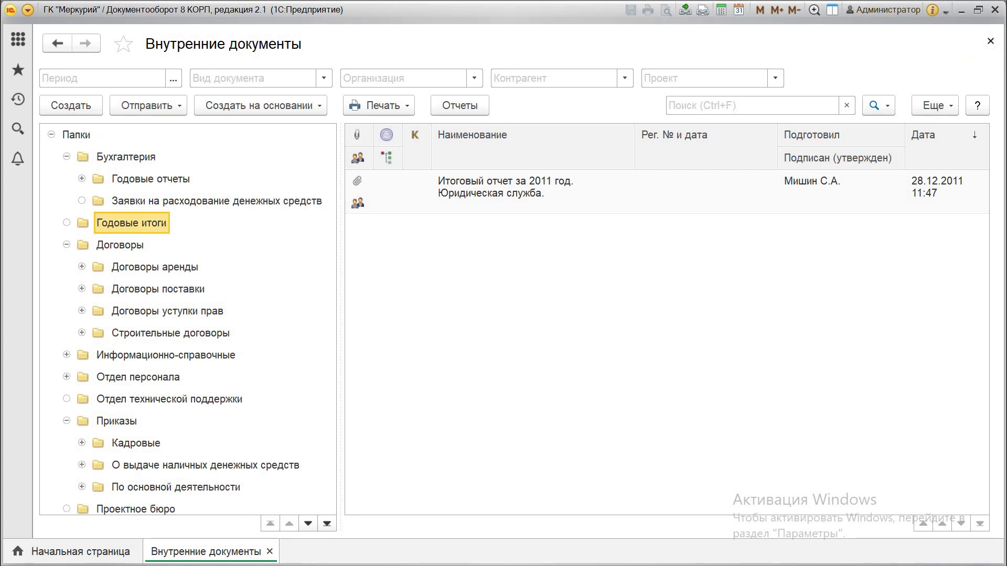
Step: Open the Пользователи list from Настройка и администрирование and open the card of the Тех. поддержка system administrator
click(18, 39)
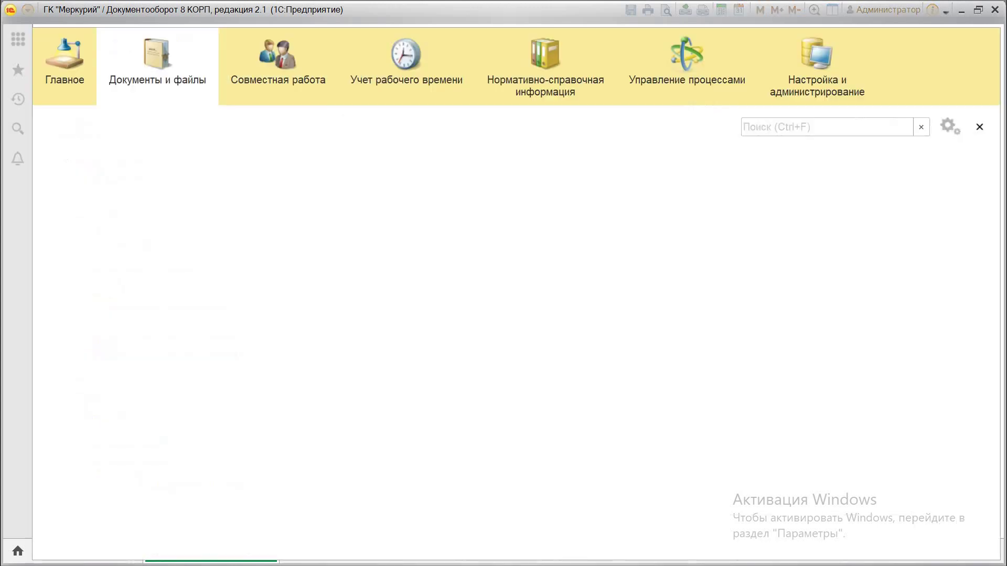
click(817, 86)
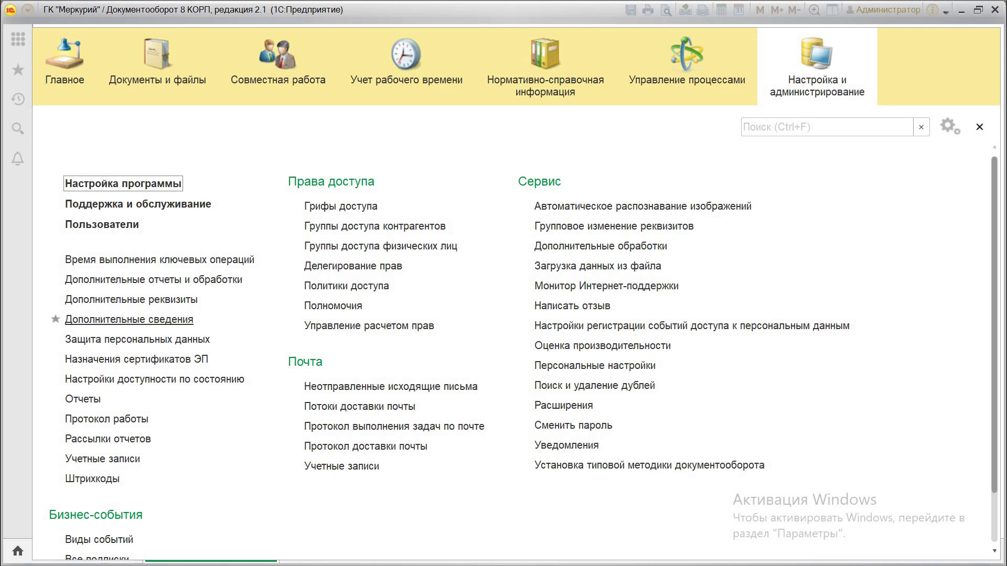
click(101, 225)
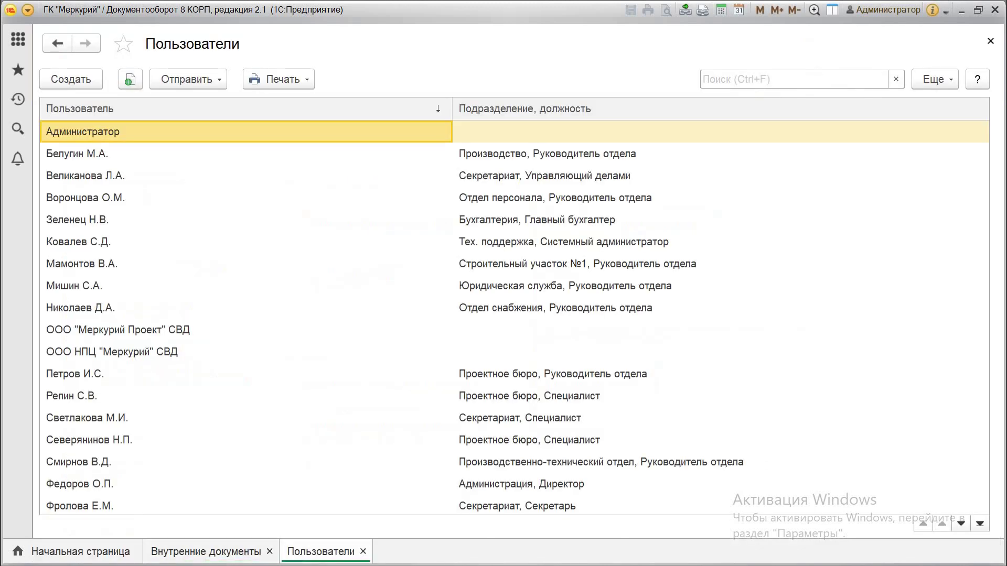
click(78, 242)
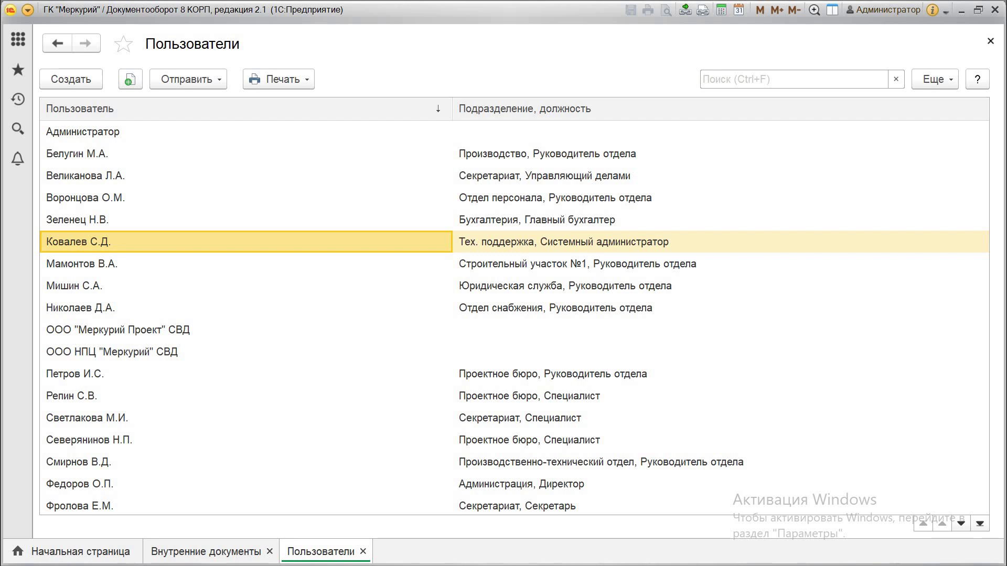
key(Return)
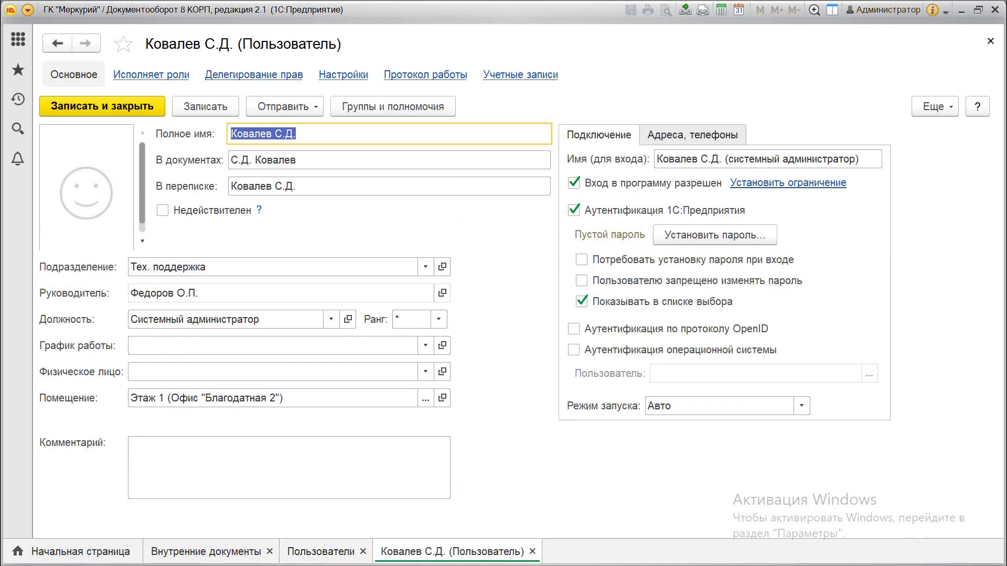
Step: Review the user's assigned roles and delegated rights, then close the user card and the Пользователи list
click(151, 74)
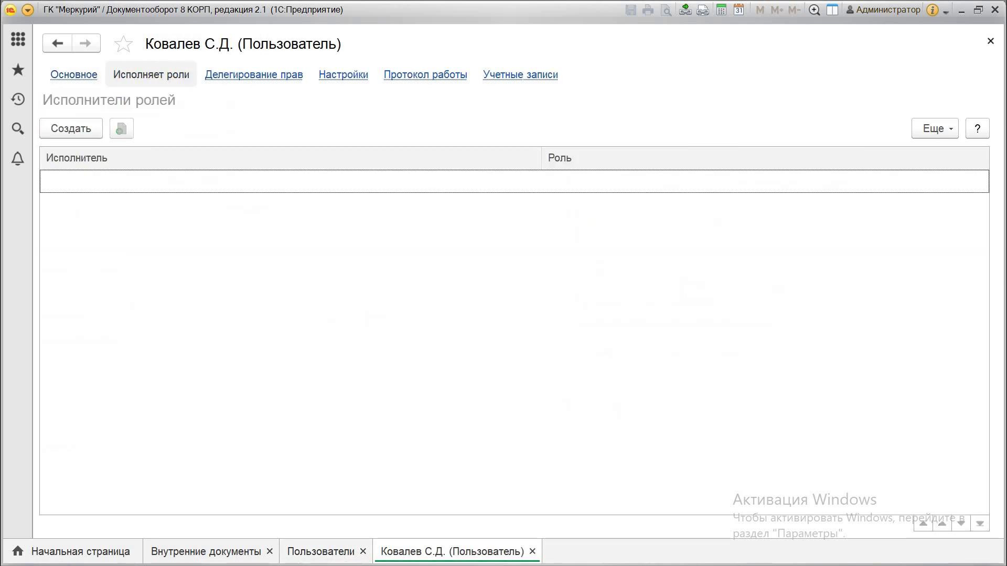
click(254, 75)
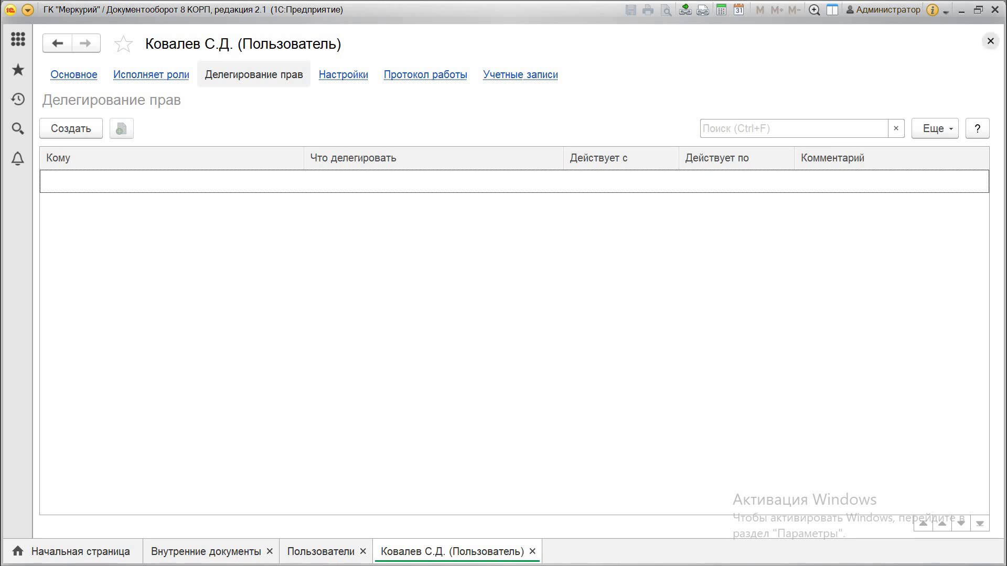
click(990, 41)
click(990, 41)
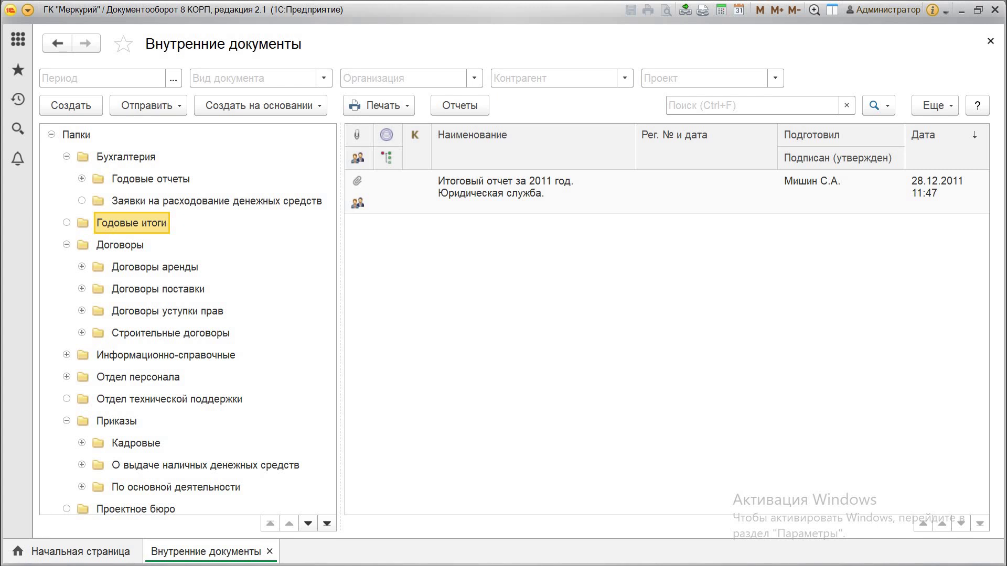
Step: Show the documents in the Договоры аренды folder and look through the rest of the folder tree
click(137, 245)
right_click(156, 244)
click(155, 267)
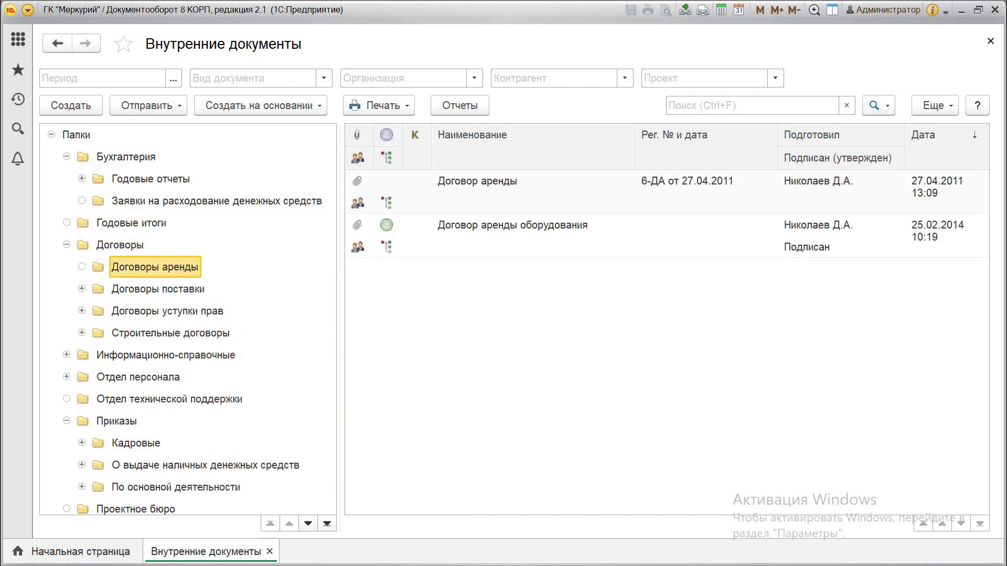
scroll(187, 320, down, 3)
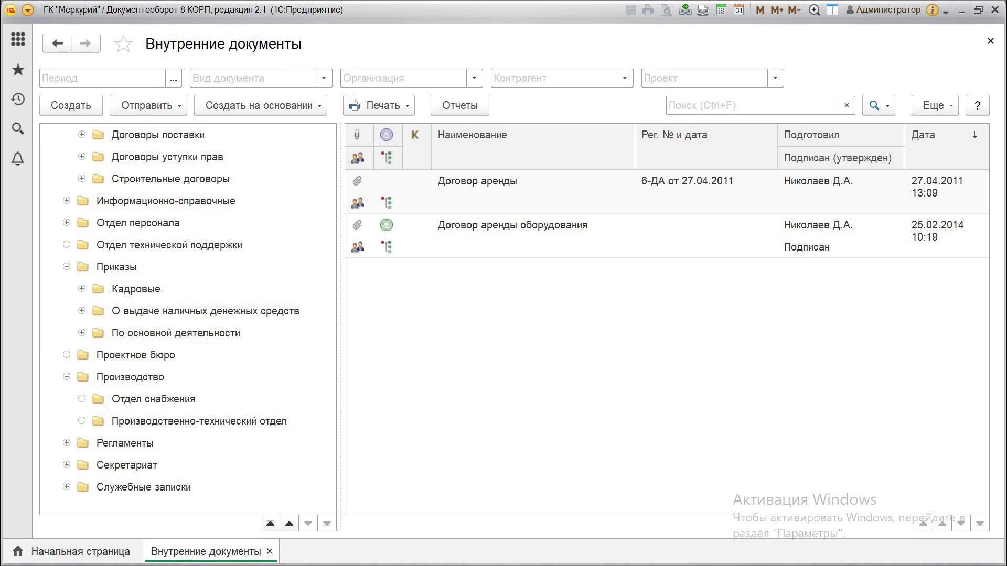
scroll(188, 320, up, 3)
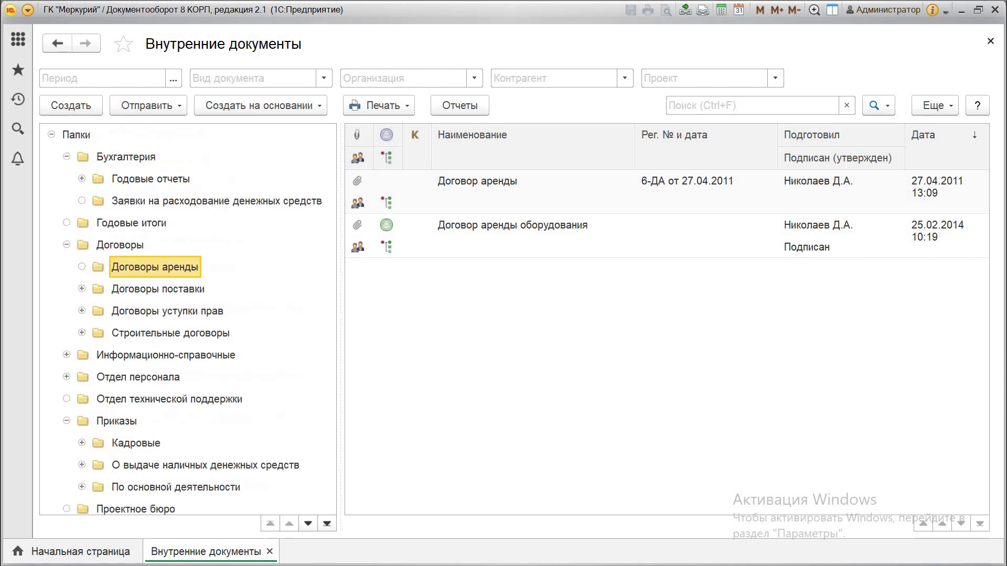